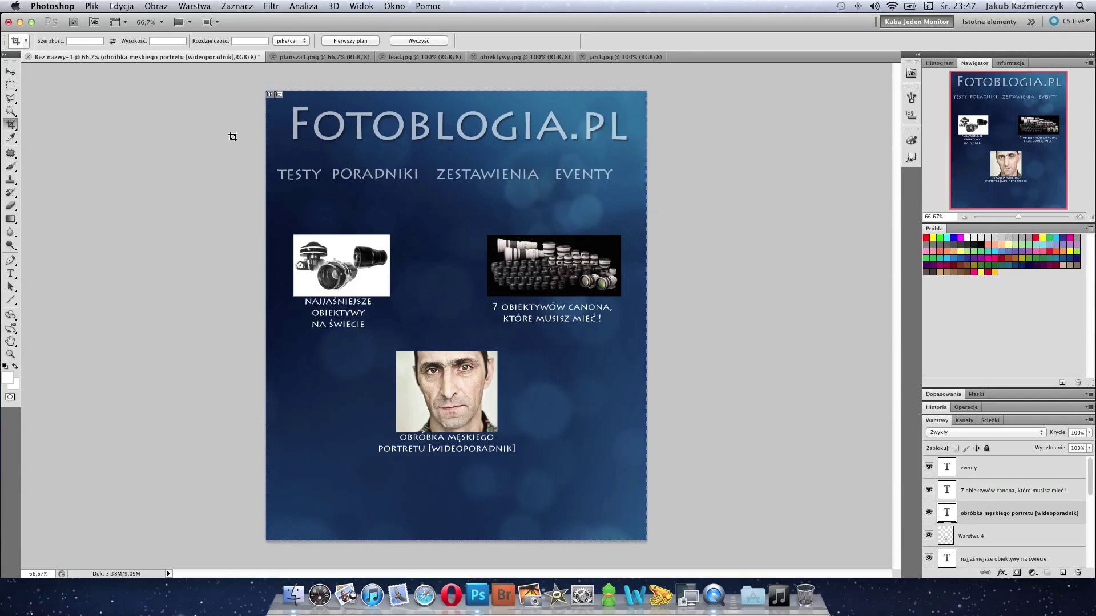
Open the Crop tool flyout to reveal the Crop, Slice and Slice Select tools
left_click(9, 125)
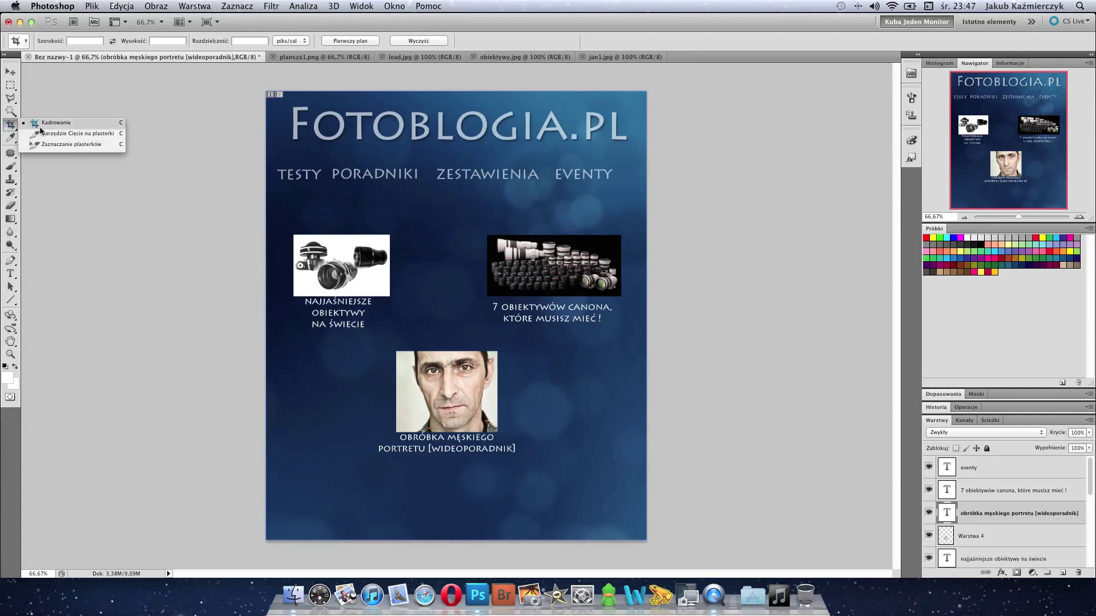
With the Slice tool, draw a slice around the FOTOBLOGIA.PL header
left_click(103, 138)
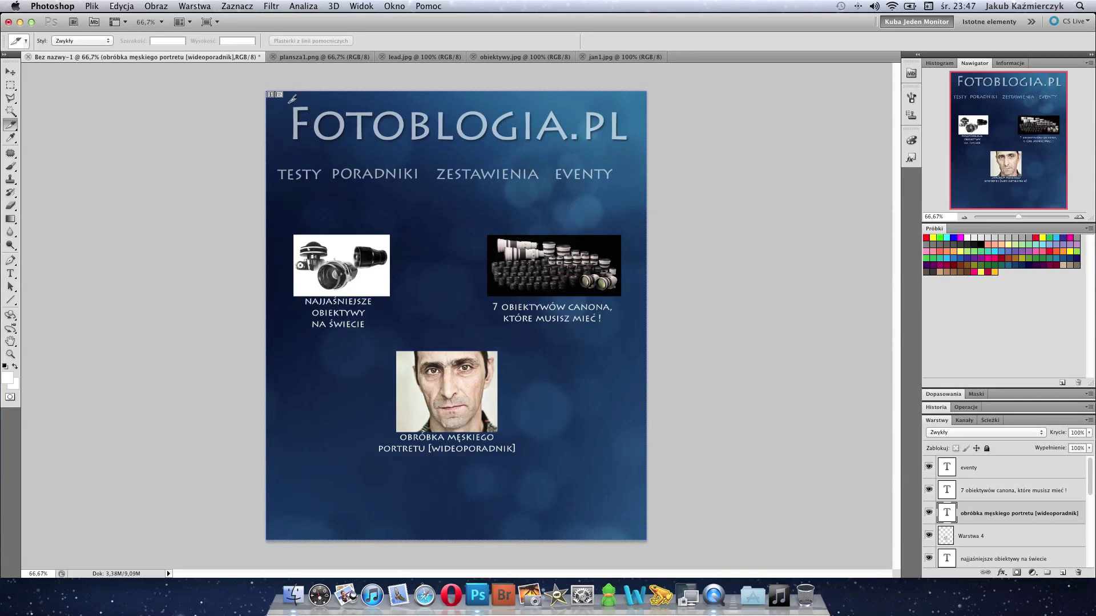
mouse_move(287, 103)
left_mouse_down()
mouse_move(417, 150)
mouse_move(638, 146)
left_mouse_up()
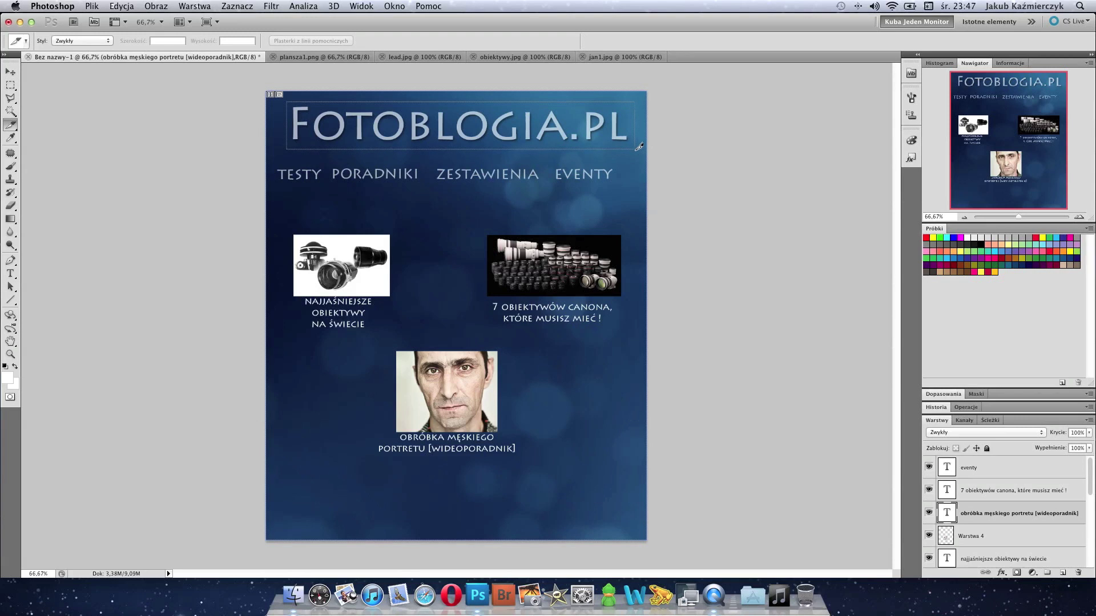
left_click_drag(639, 146, 639, 147)
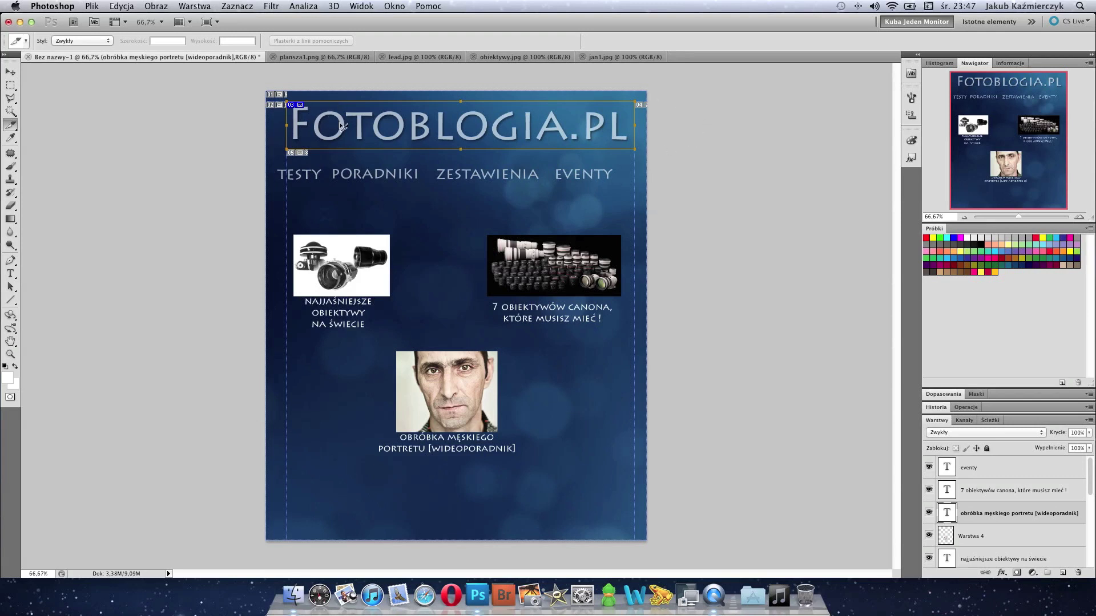
double_click(340, 125)
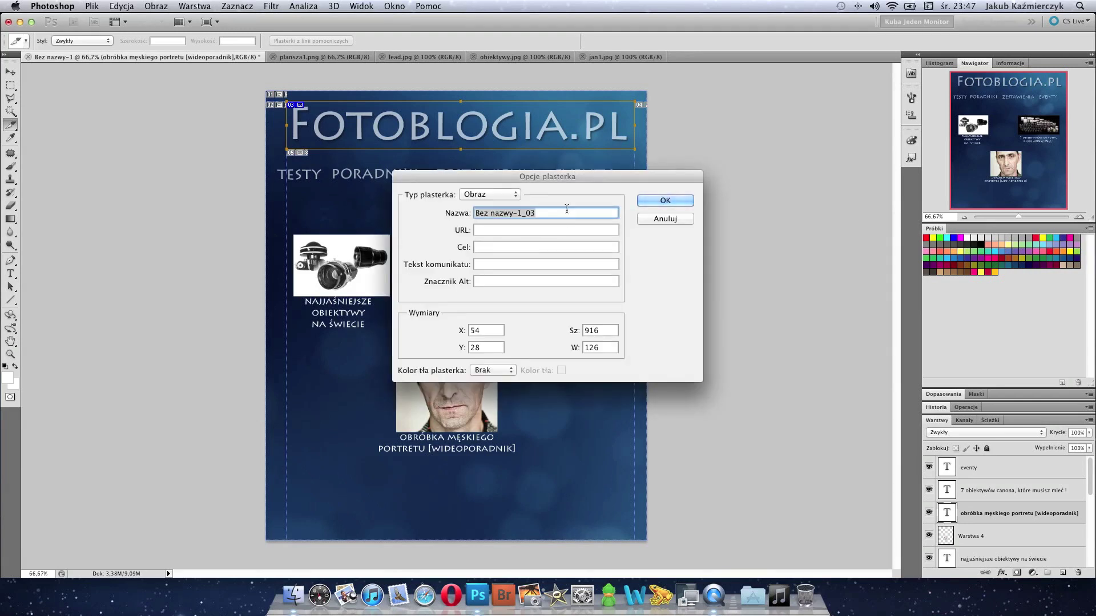
type("www")
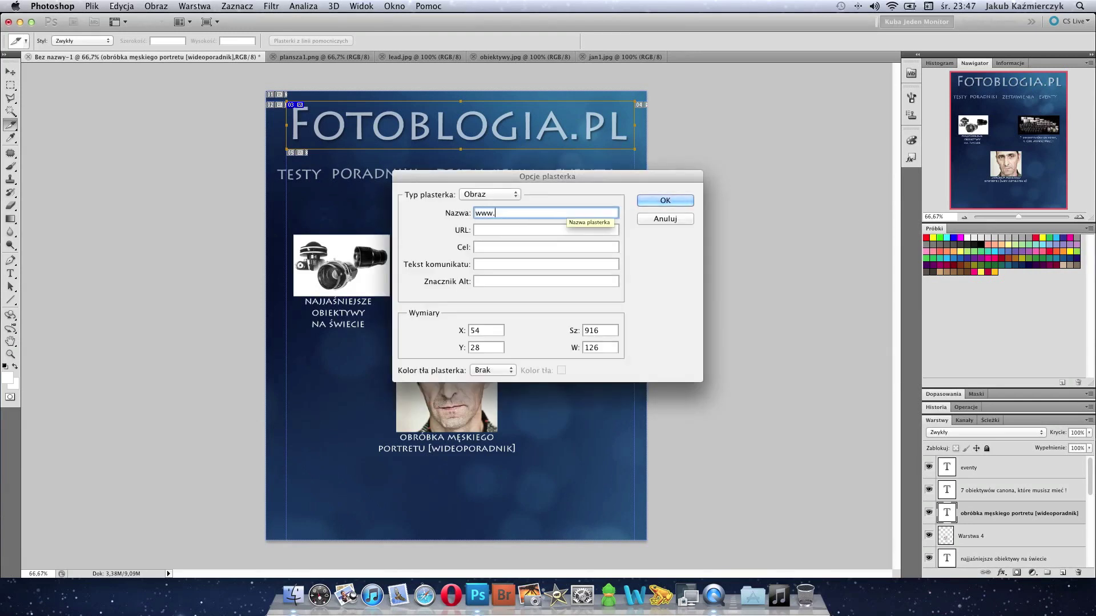
type(".f")
type("otoblog")
type("ia.pl")
key("Tab")
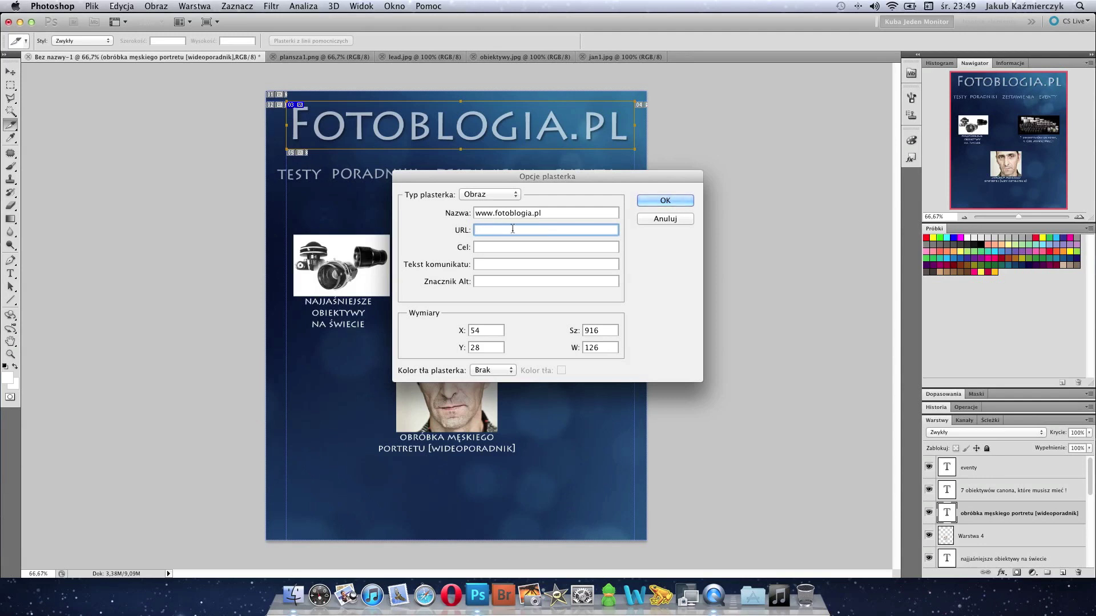
type("http:")
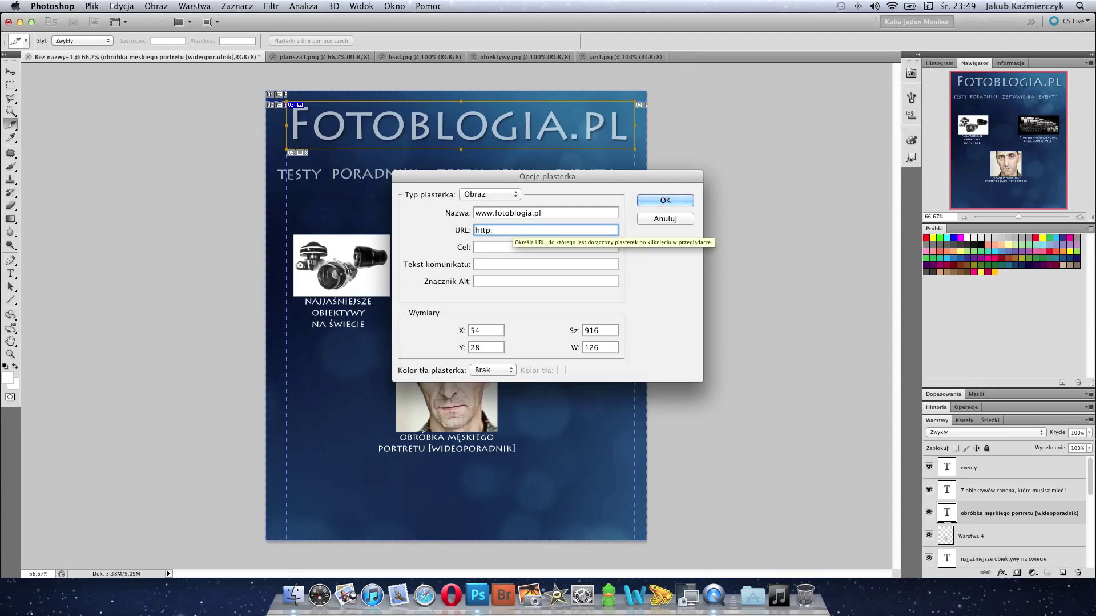
type("//www.")
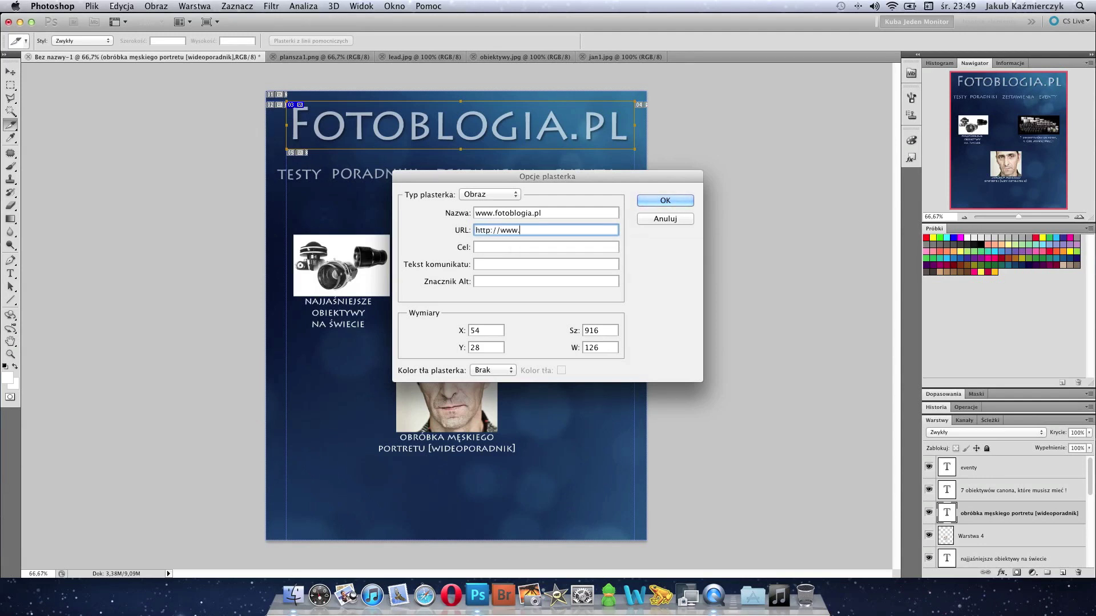
type("gia")
type(".pl")
Confirm the title slice's link, then slice the first lens photo with its caption
left_click(668, 201)
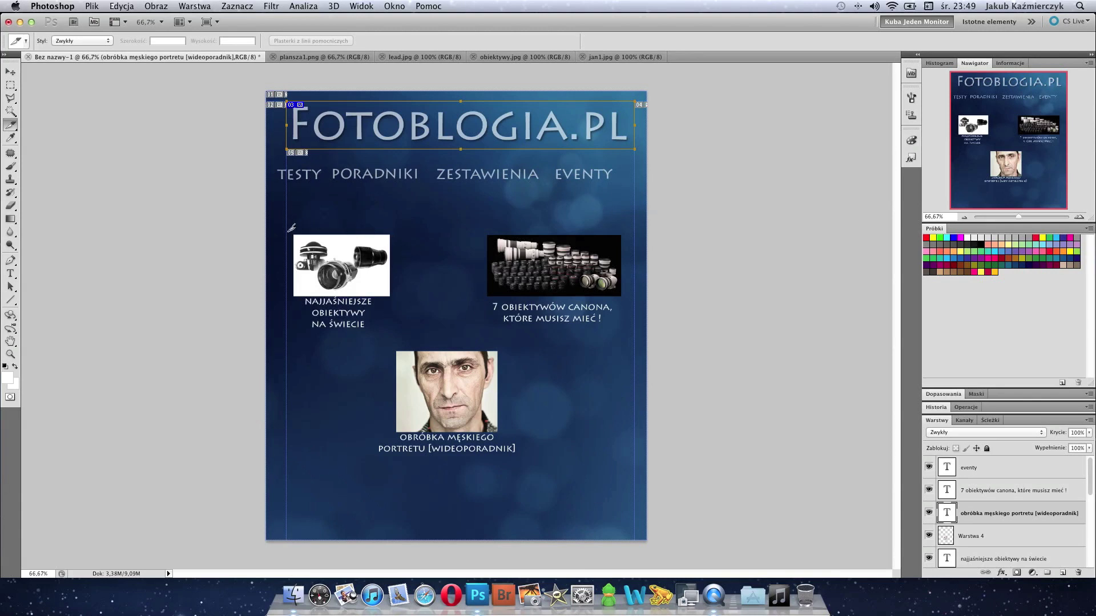
left_click_drag(287, 235, 395, 326)
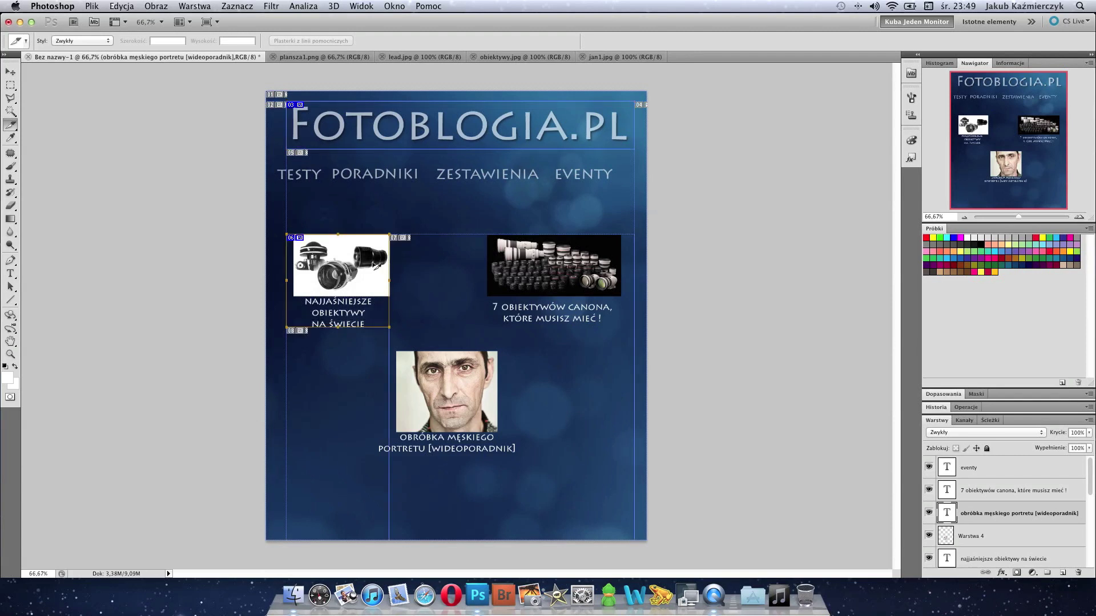
double_click(332, 265)
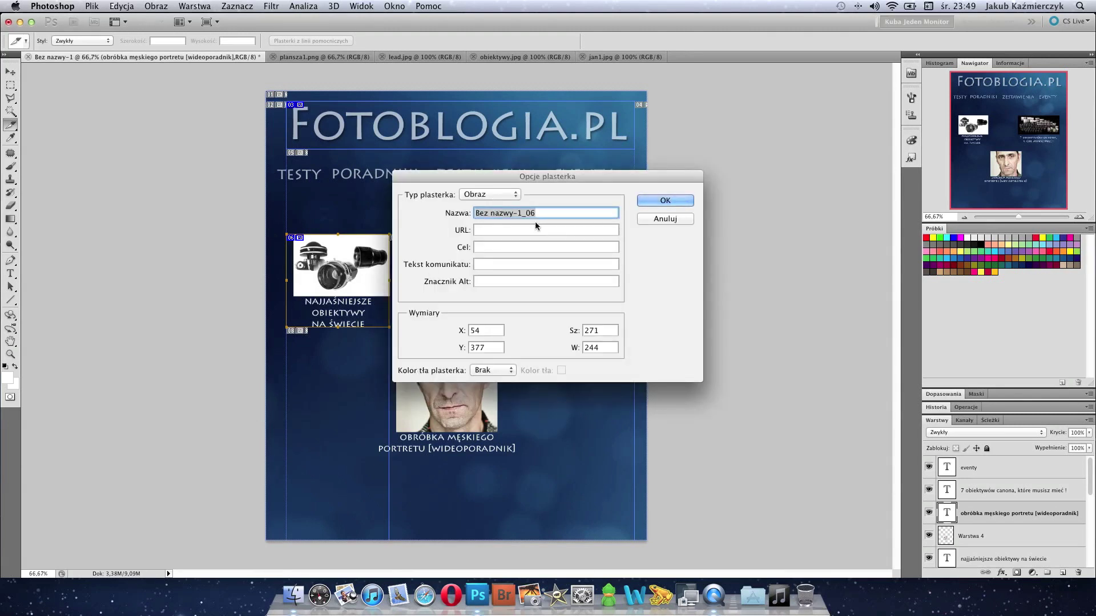
type("najjasniej")
type("sze")
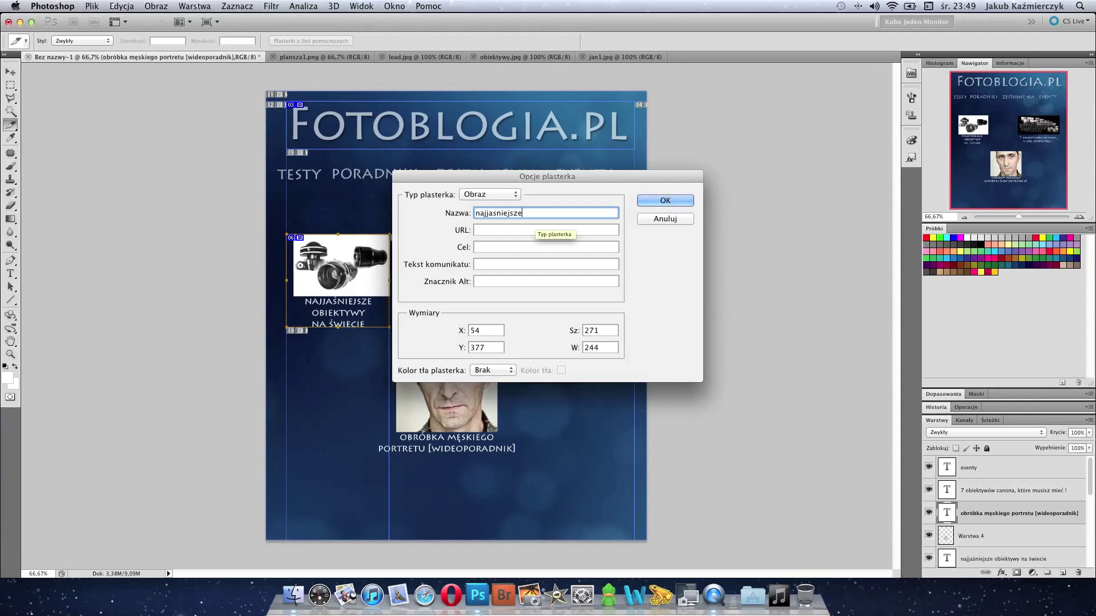
key("Tab")
type("htt")
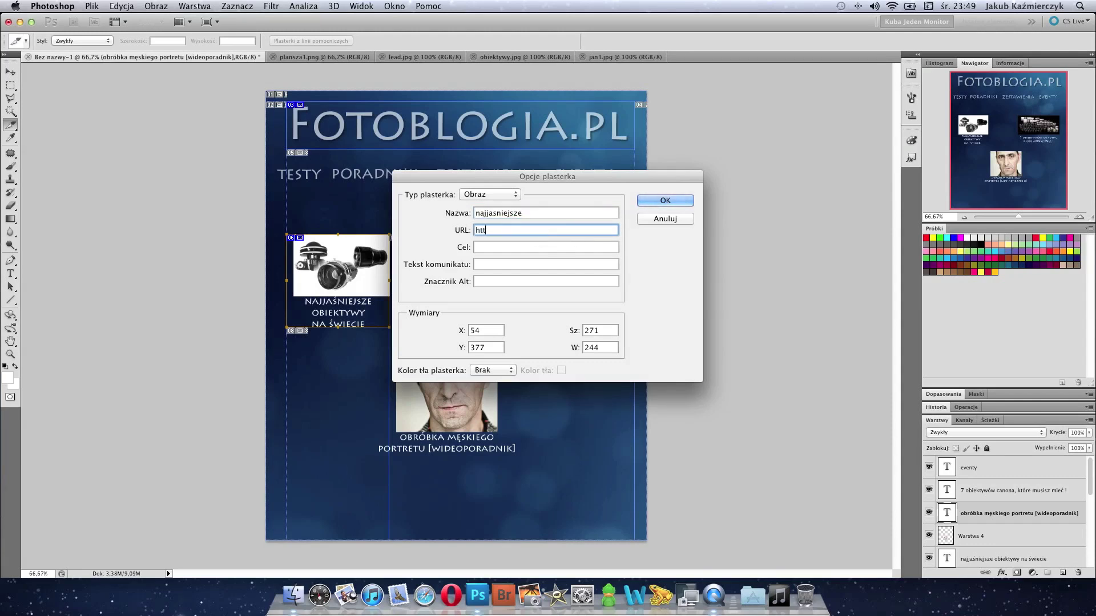
type("p")
type("://www.j")
key("BackSpace")
type("fotoblogia")
type(".pl/najjasn")
type("iejsze")
key("Return")
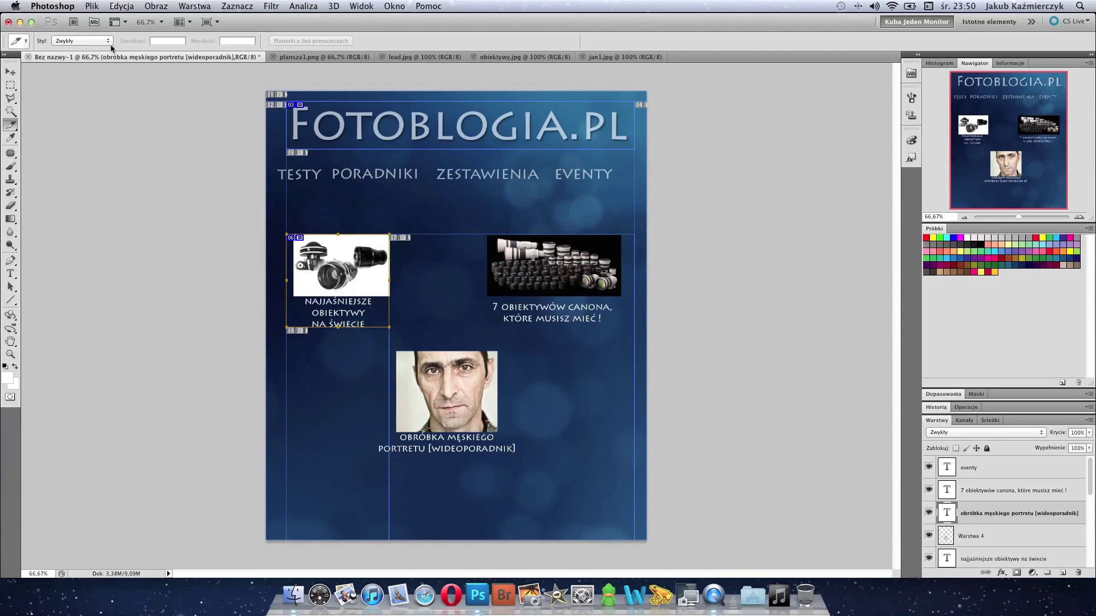
In Save for Web, zoom the preview to 50% and switch the format to JPEG quality 100
left_click(92, 6)
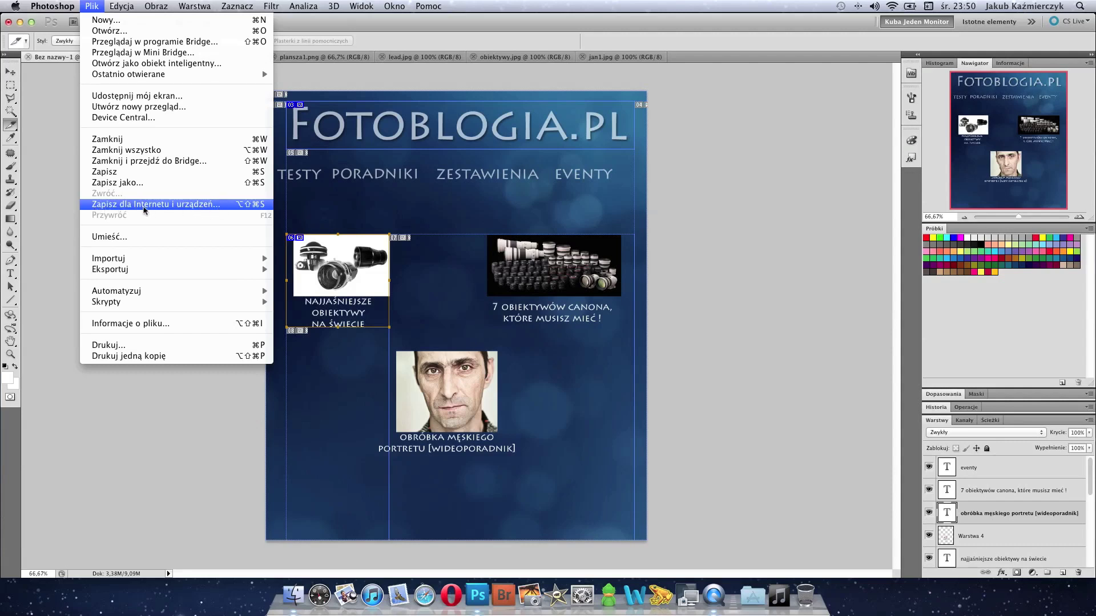
left_click(145, 206)
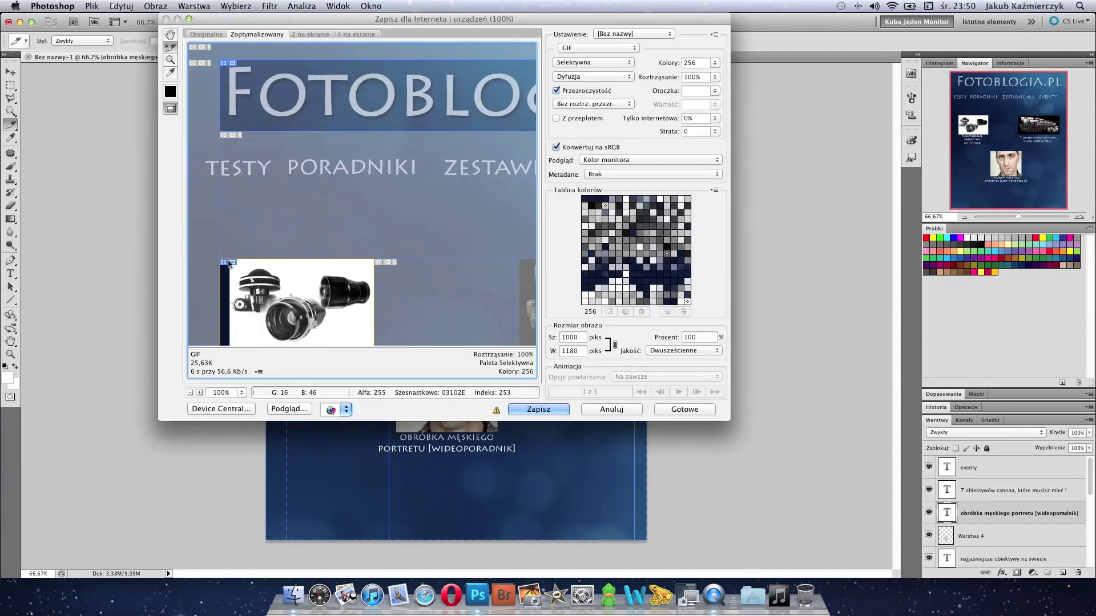
left_click(190, 393)
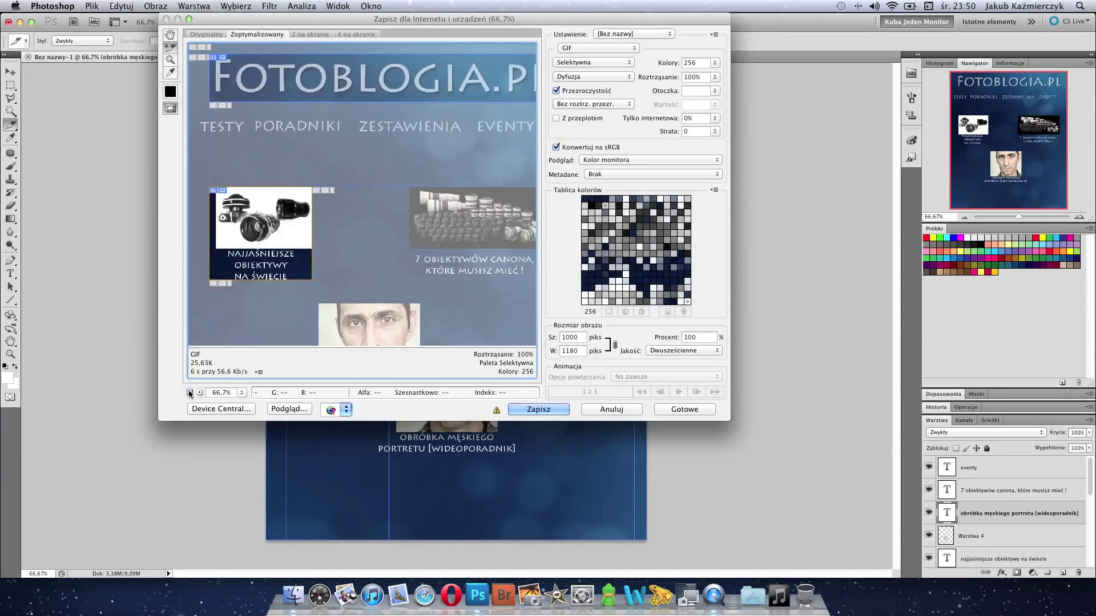
left_click(190, 392)
left_click(612, 49)
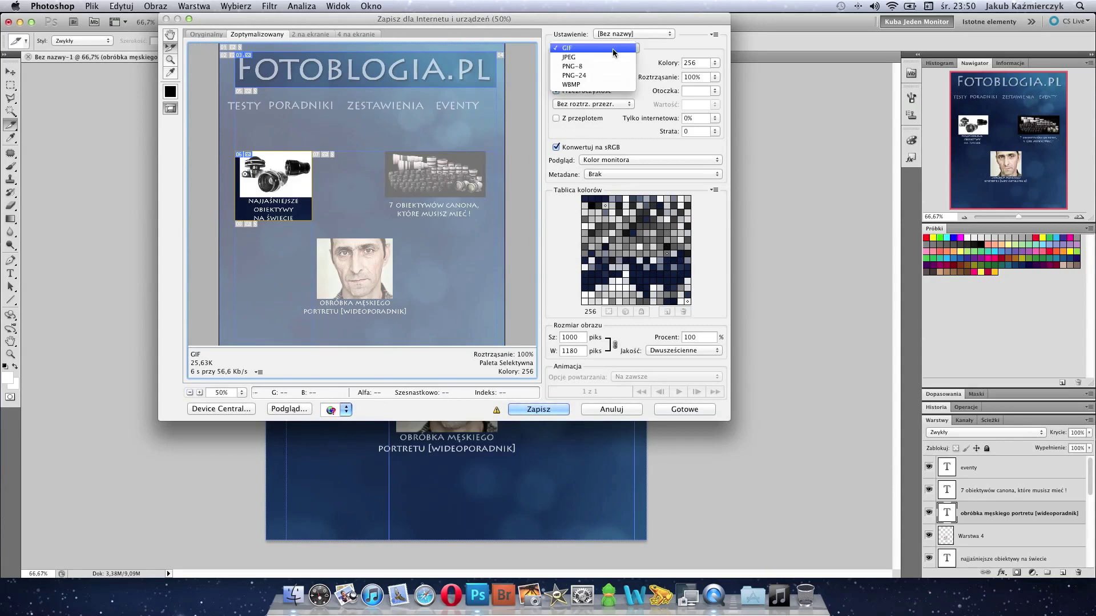
left_click(609, 58)
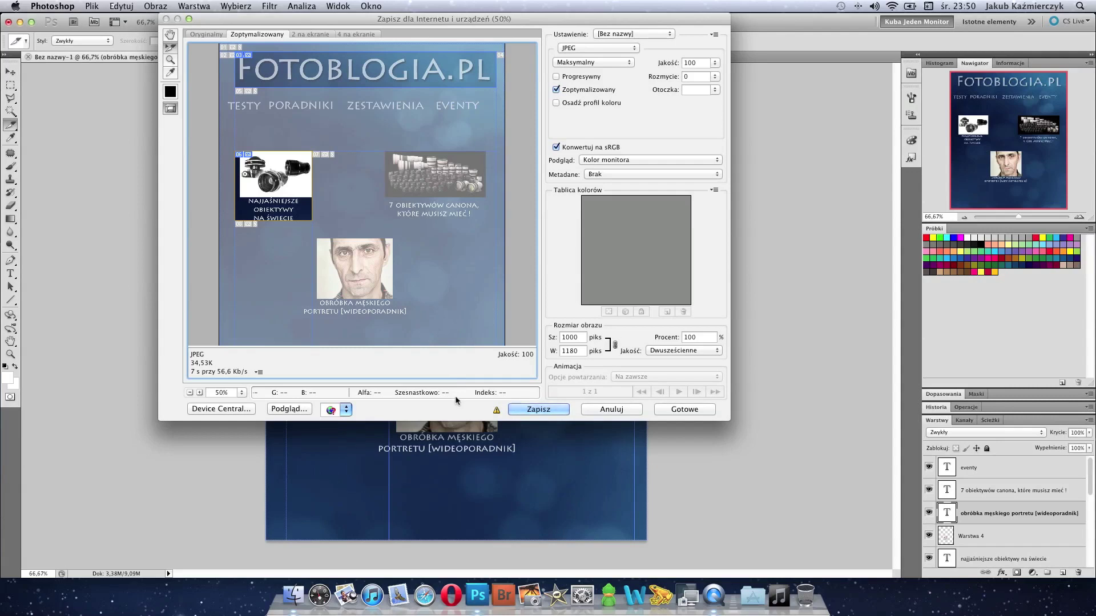
Export the page as HTML and images into a new 'plasterki' folder
type("plast")
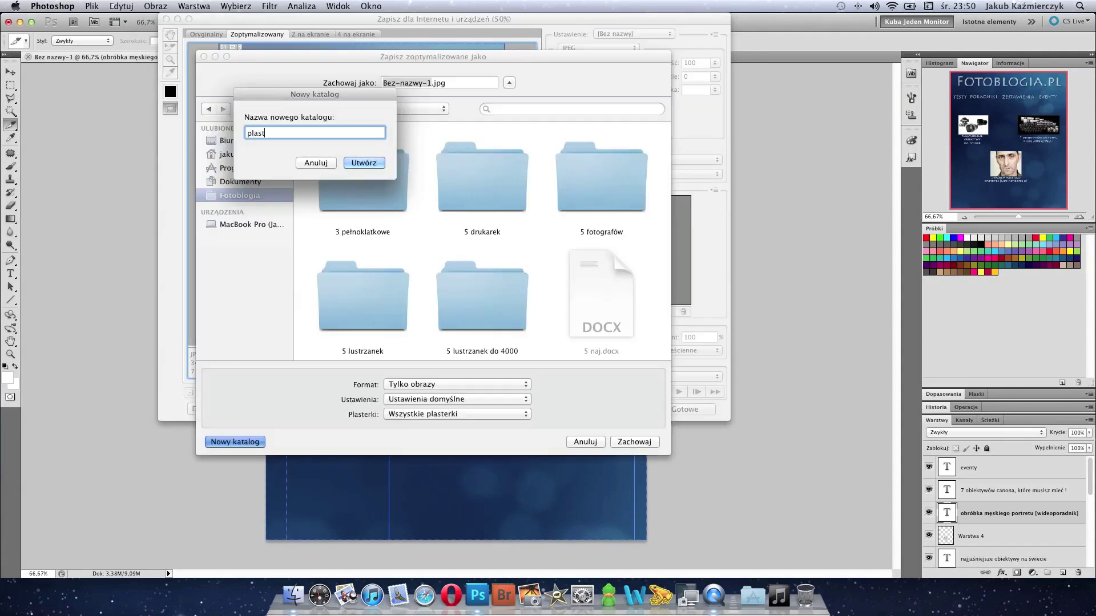
type("erki")
left_click(365, 164)
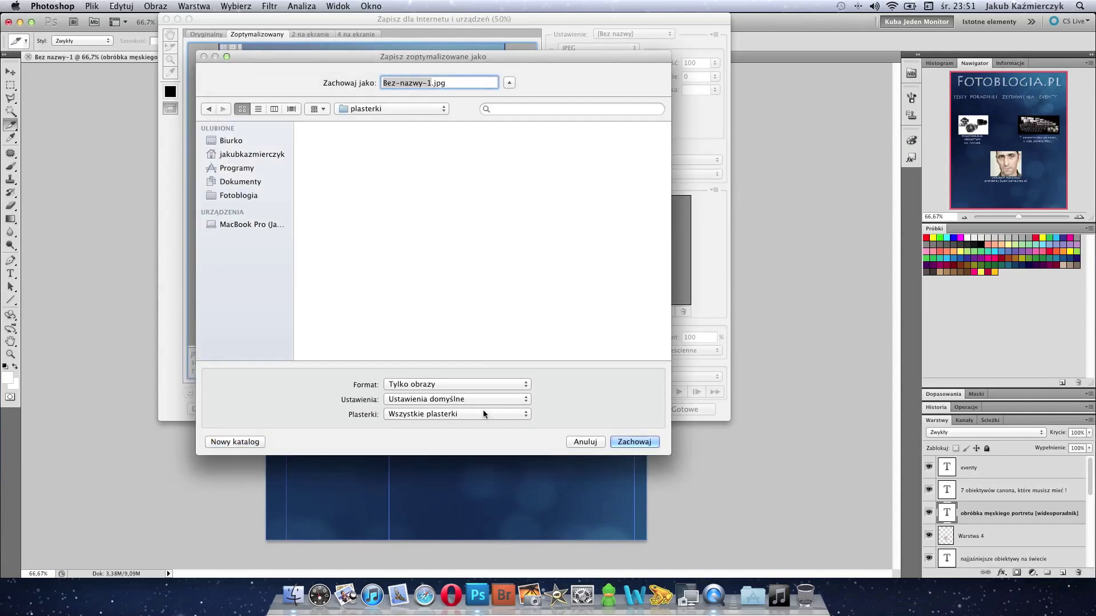
left_click(412, 386)
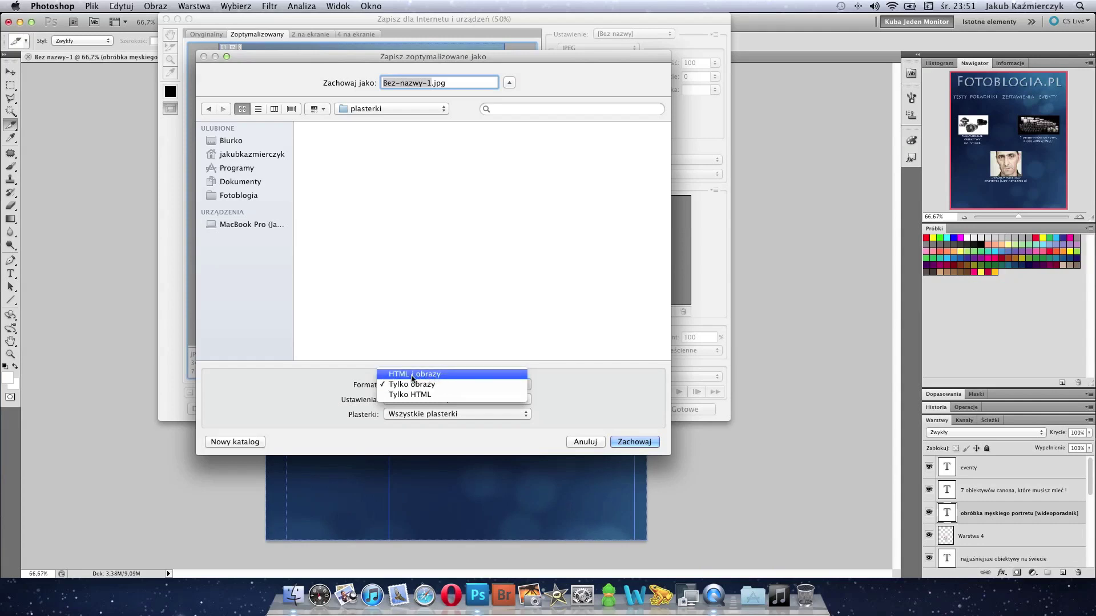
left_click(412, 375)
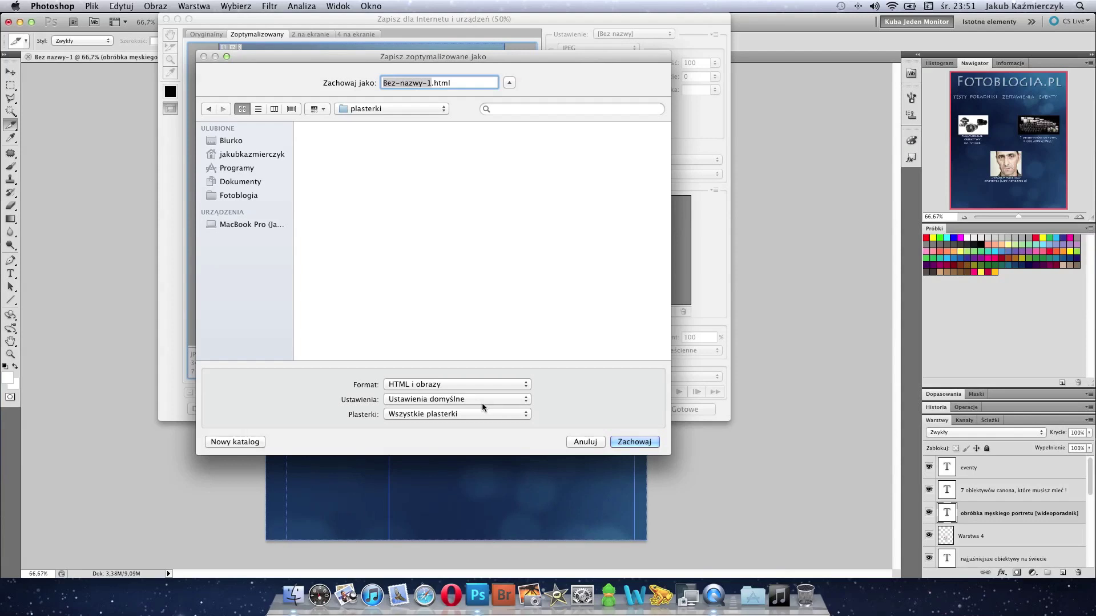
left_click(650, 443)
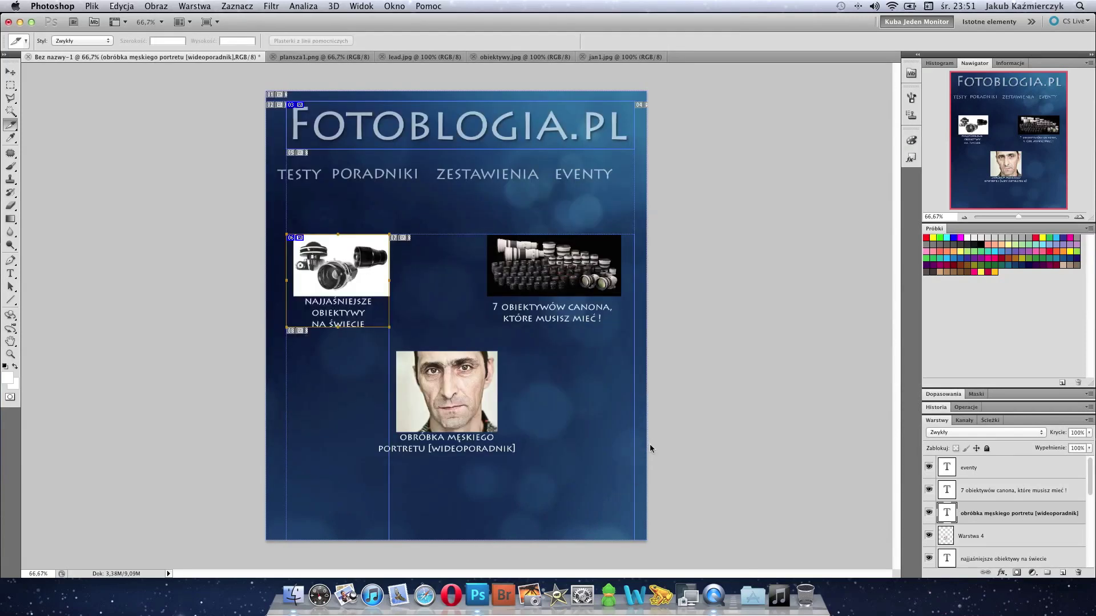
From Finder, open Bez-nazwy-1.html in the plasterki folder with Safari
left_click(292, 594)
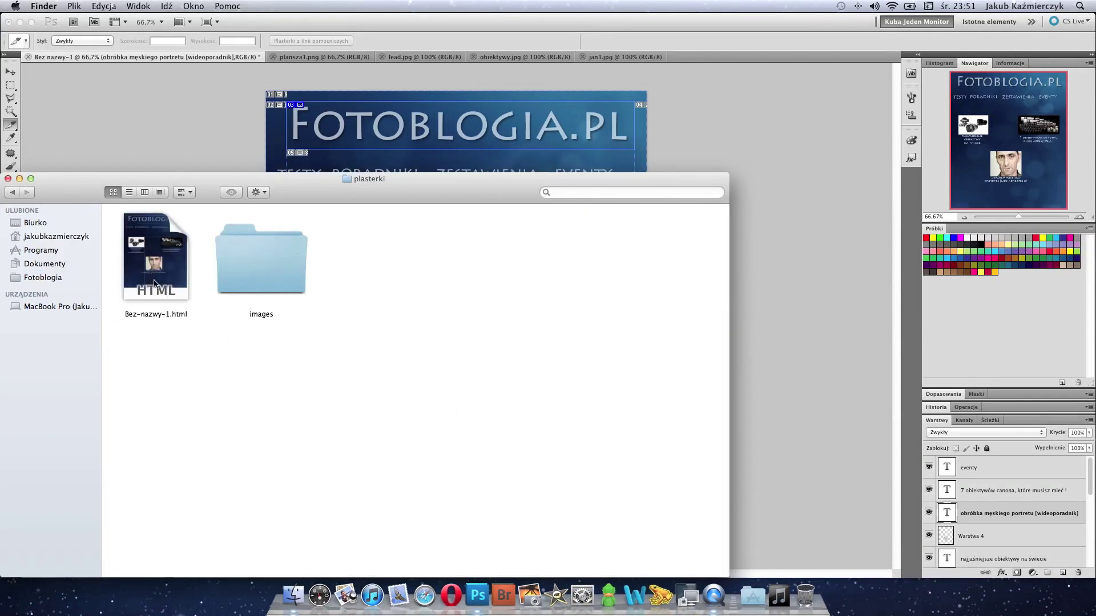
left_click(154, 283)
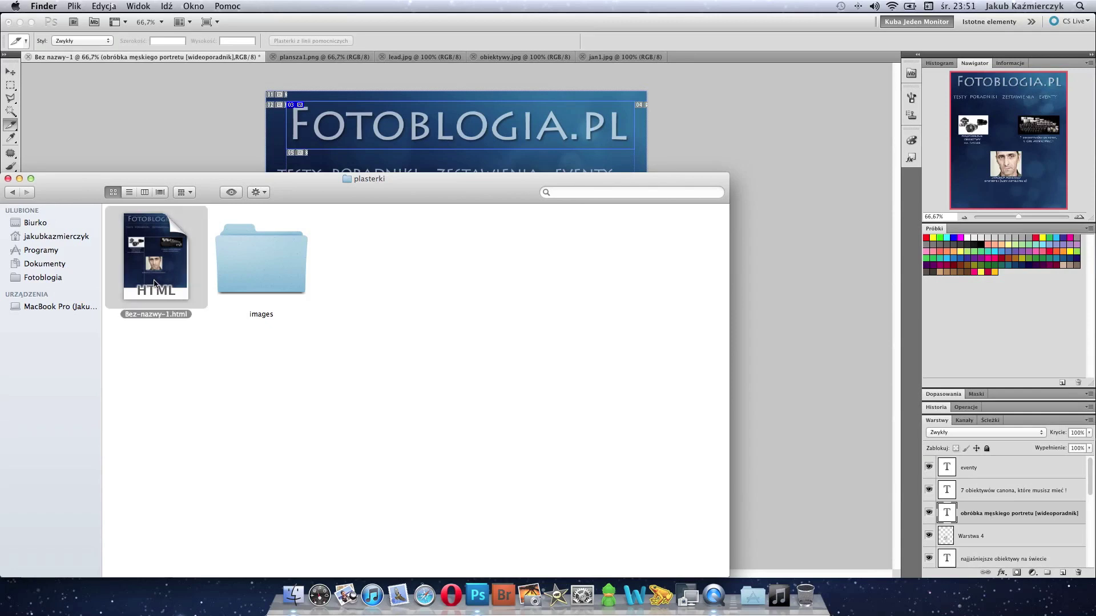
right_click(154, 280)
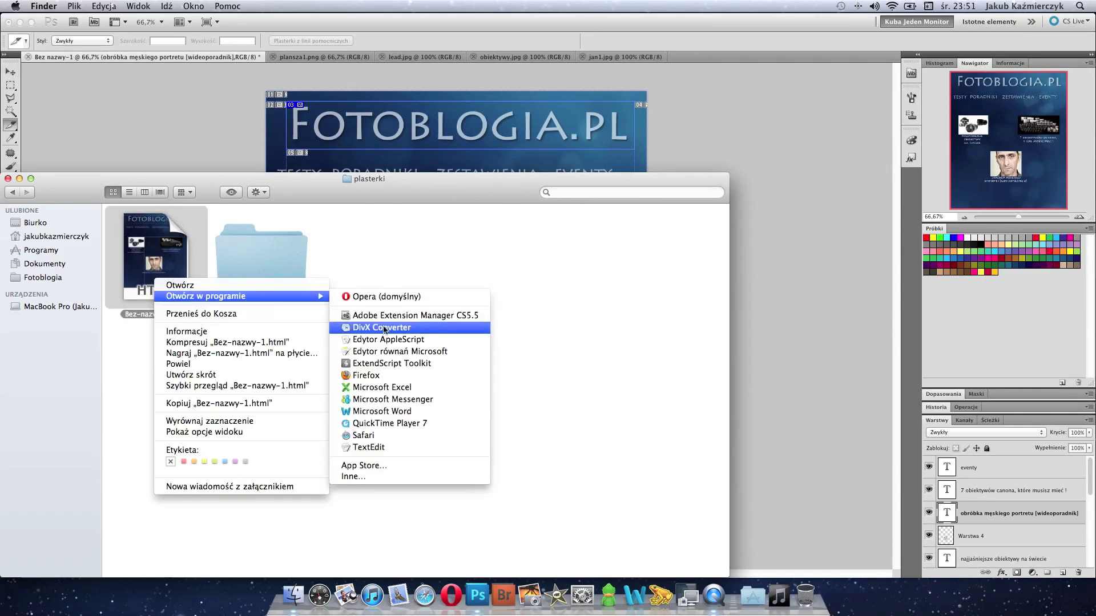
left_click(426, 435)
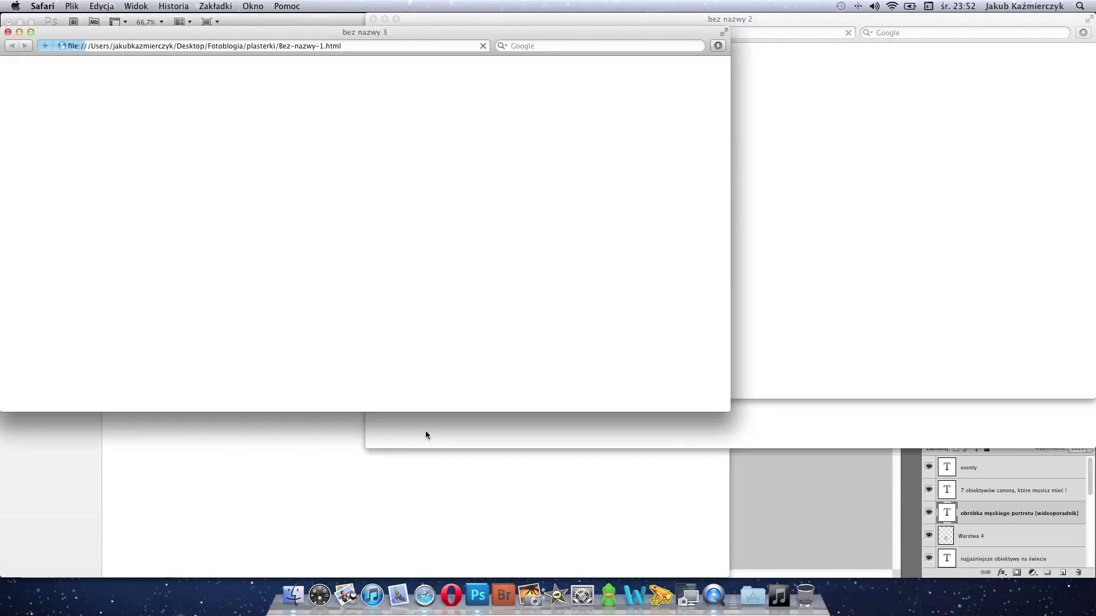
Enlarge Safari, scroll the exported page, and test the logo link to fotoblogia.pl
left_click(31, 32)
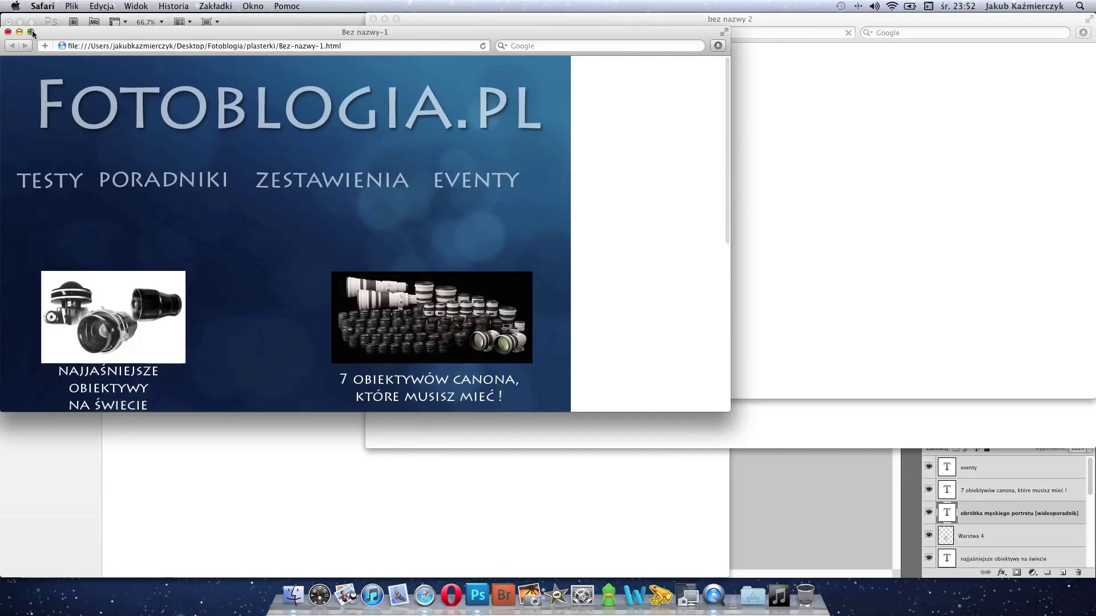
scroll(204, 278, "down", 5)
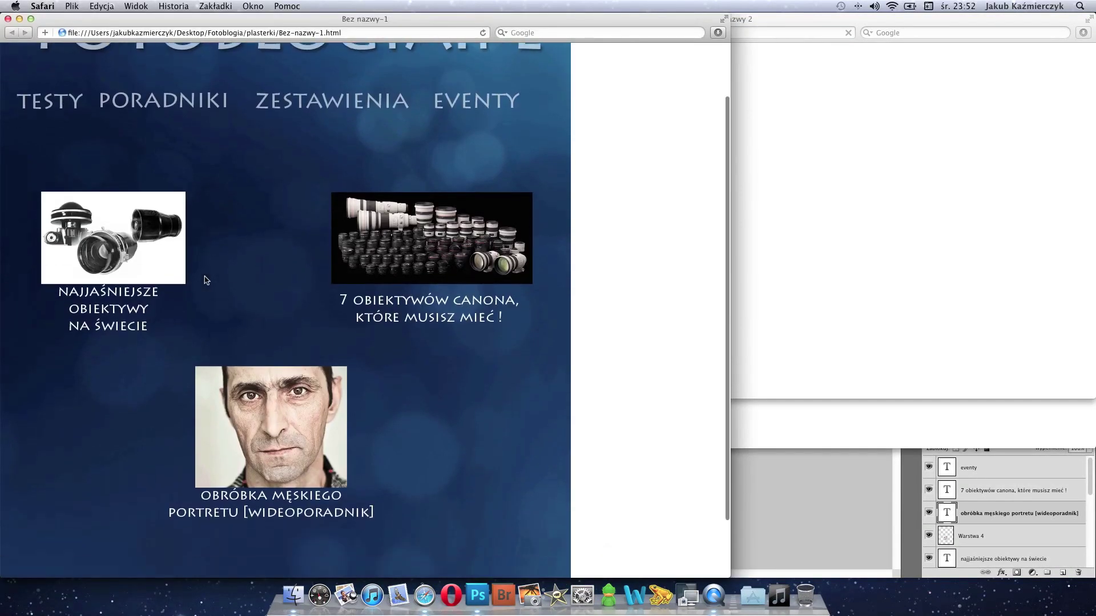
scroll(205, 283, "up", 5)
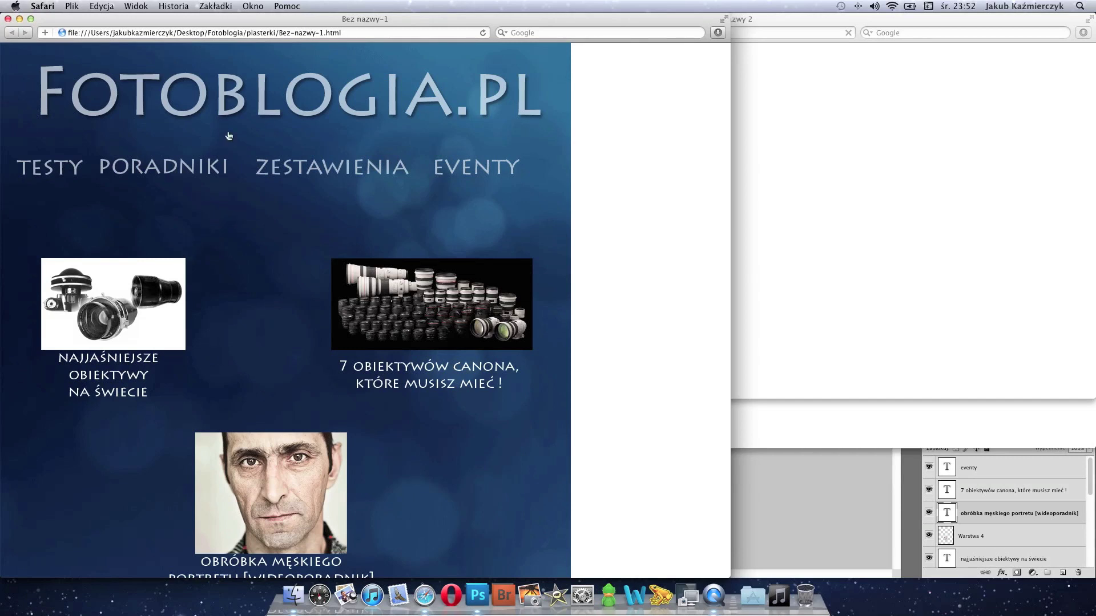
left_click(254, 111)
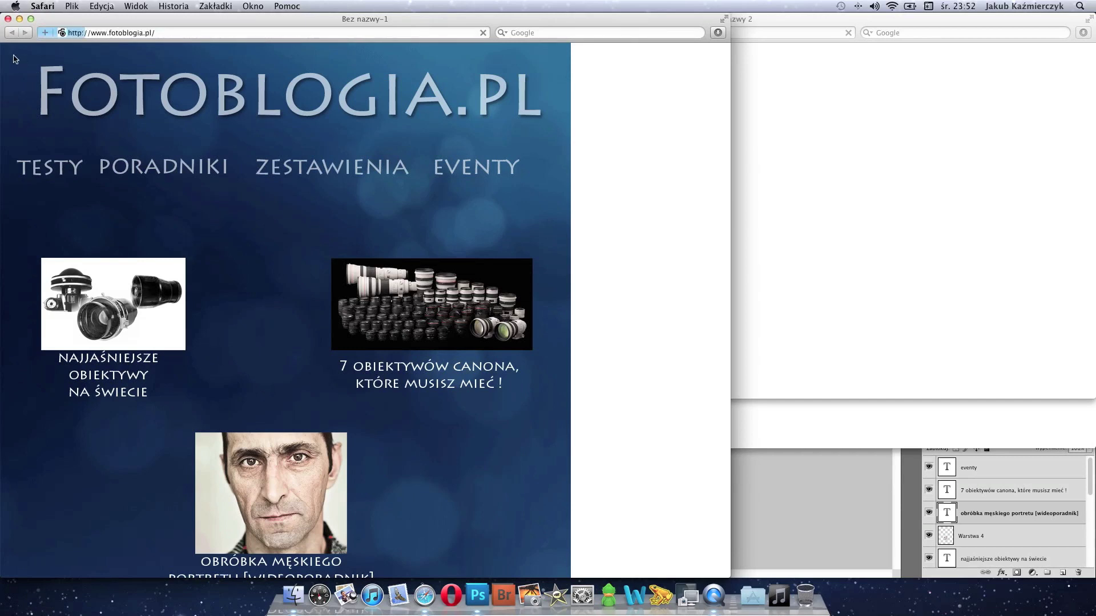